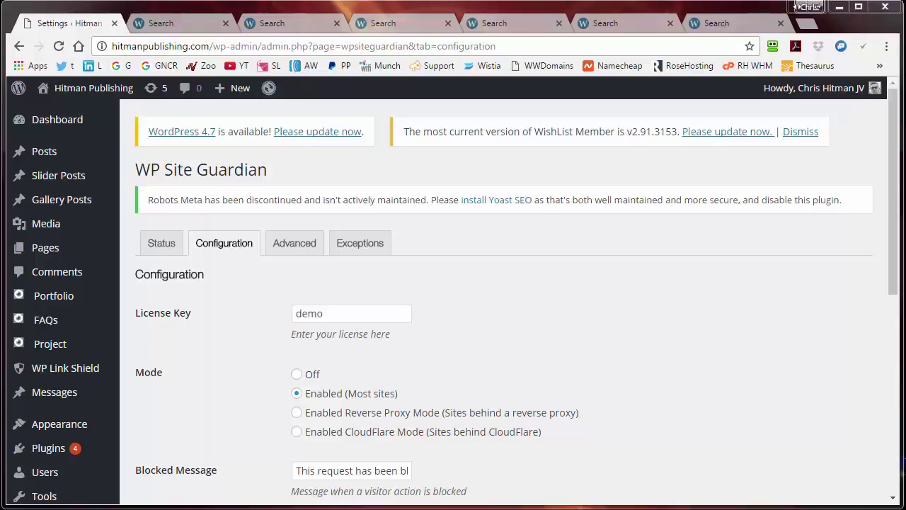
# - Review the WPScan vulnerability results for Wordfence, Bulletproof, All In One WP Security, Better WP Security, Acunetix and WP Site Guardian
pyautogui.click(174, 24)
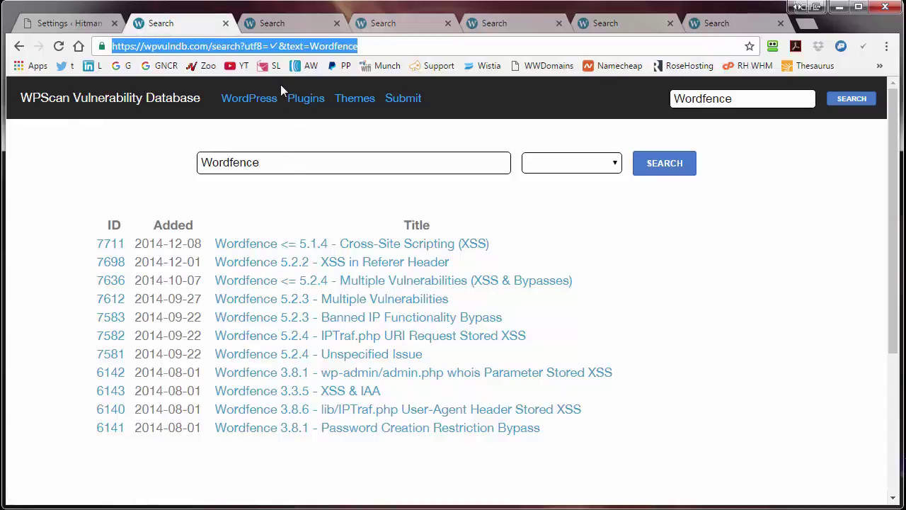
pyautogui.click(278, 25)
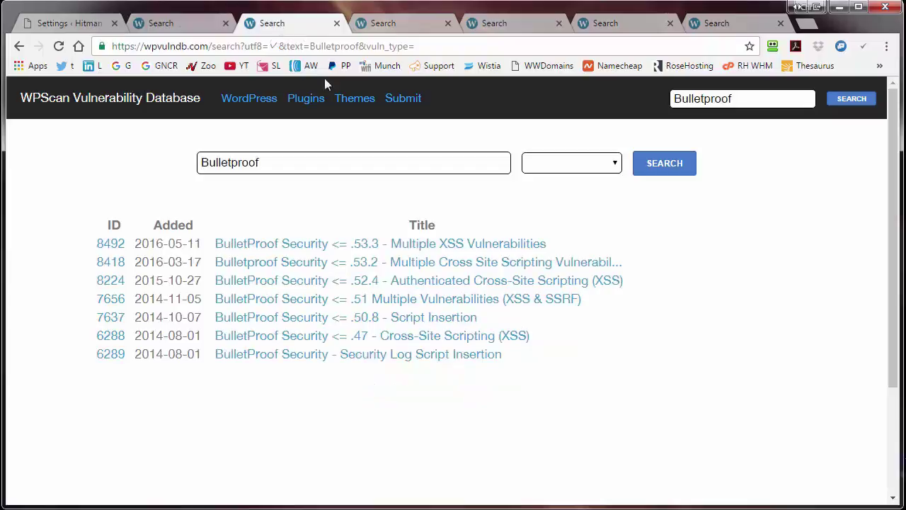
pyautogui.click(381, 25)
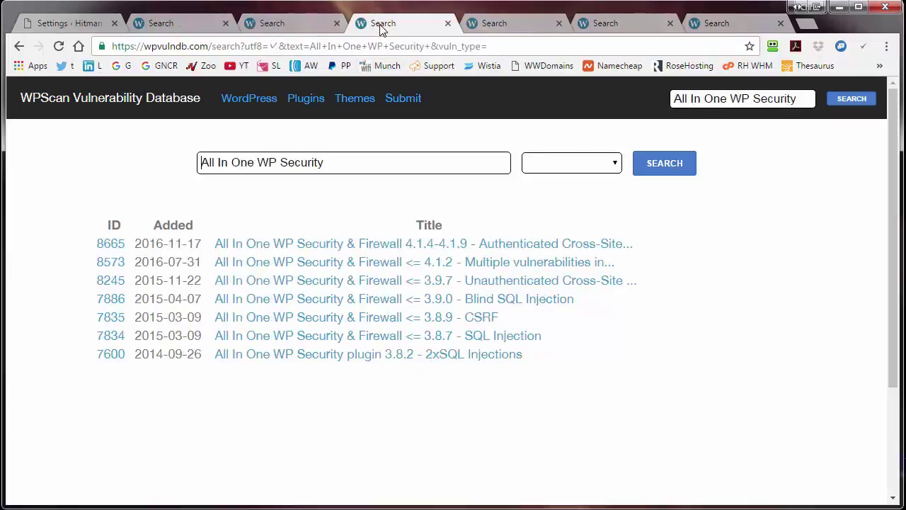
pyautogui.click(489, 25)
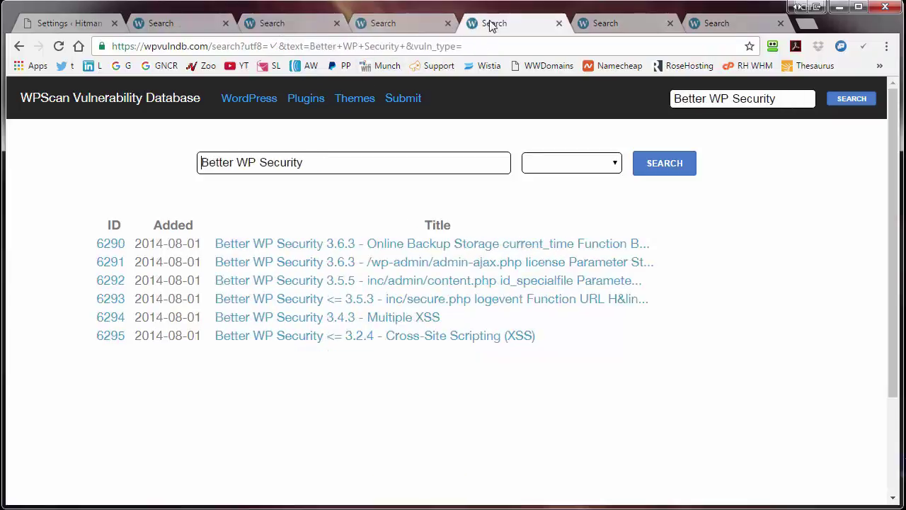
pyautogui.click(615, 24)
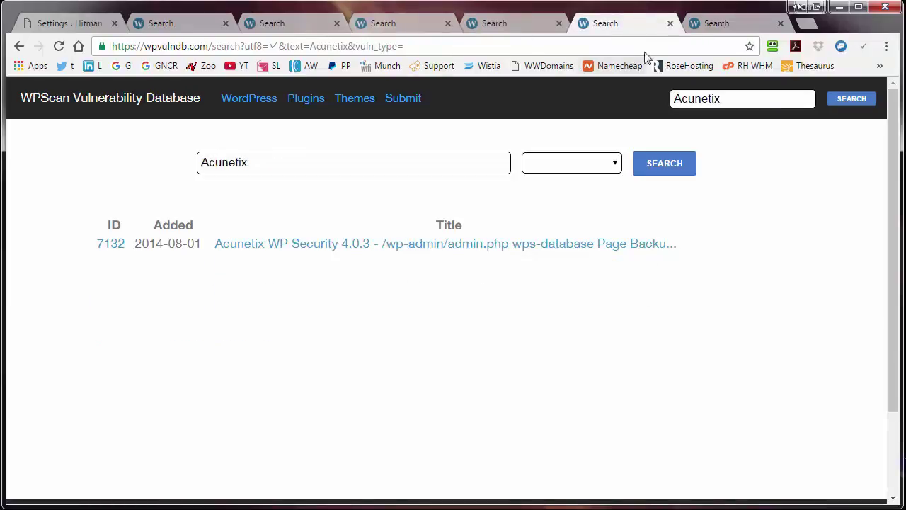
pyautogui.click(715, 25)
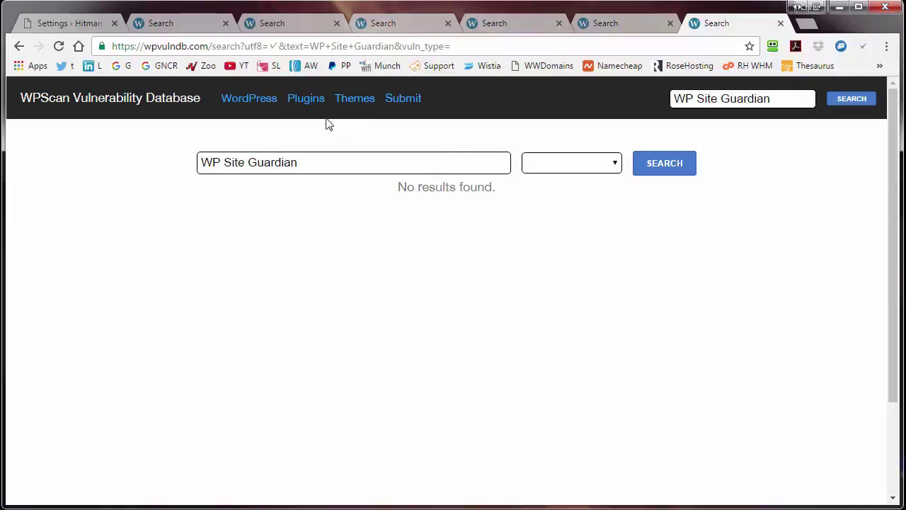
# - Return to the WP Site Guardian settings and review the configuration options for license, mode, blocked message and banned message
pyautogui.click(41, 26)
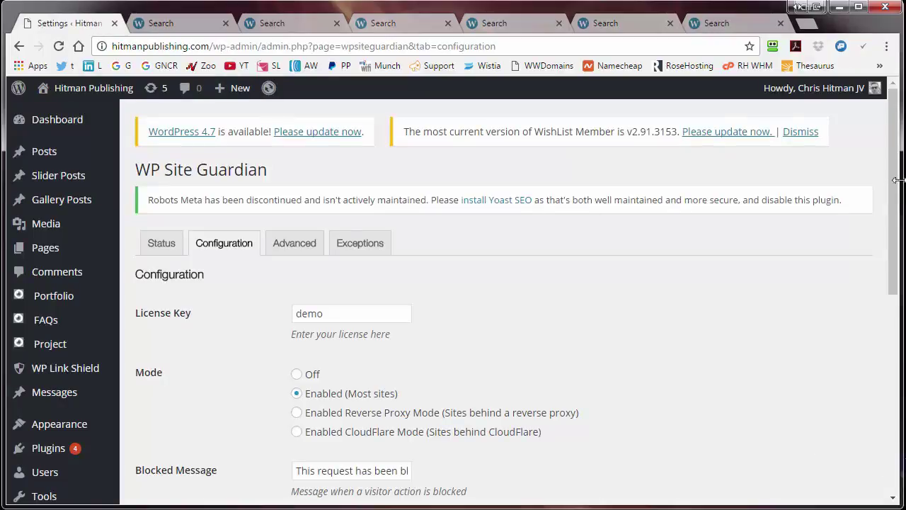
pyautogui.moveTo(897, 190); pyautogui.dragTo(896, 243)
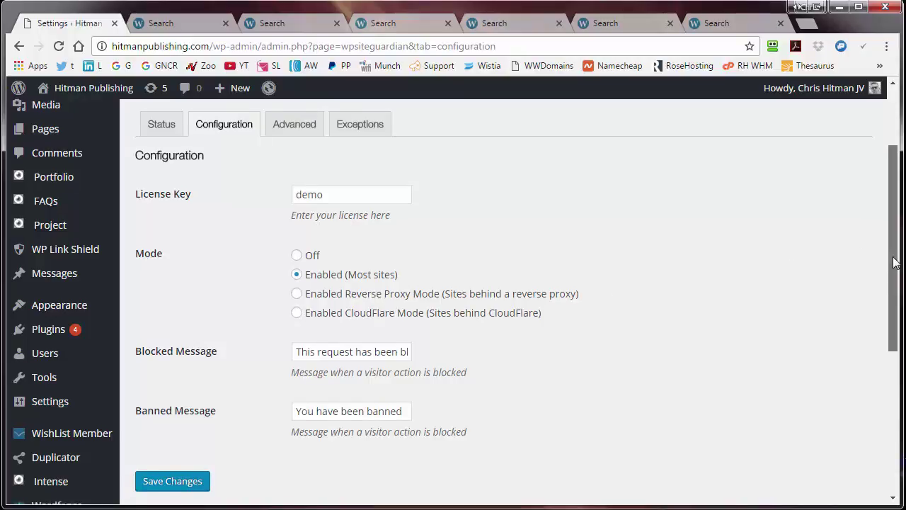
pyautogui.moveTo(892, 257); pyautogui.dragTo(889, 311)
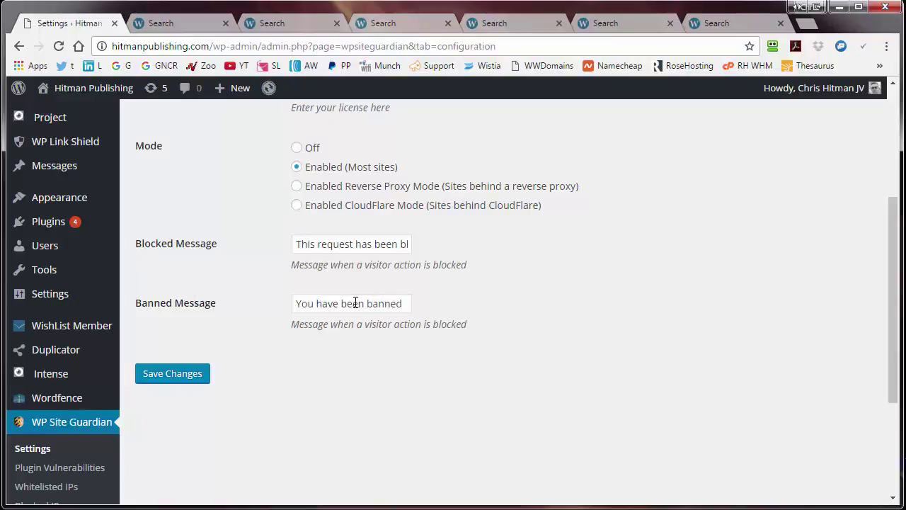
pyautogui.scroll(3, 358, 295)
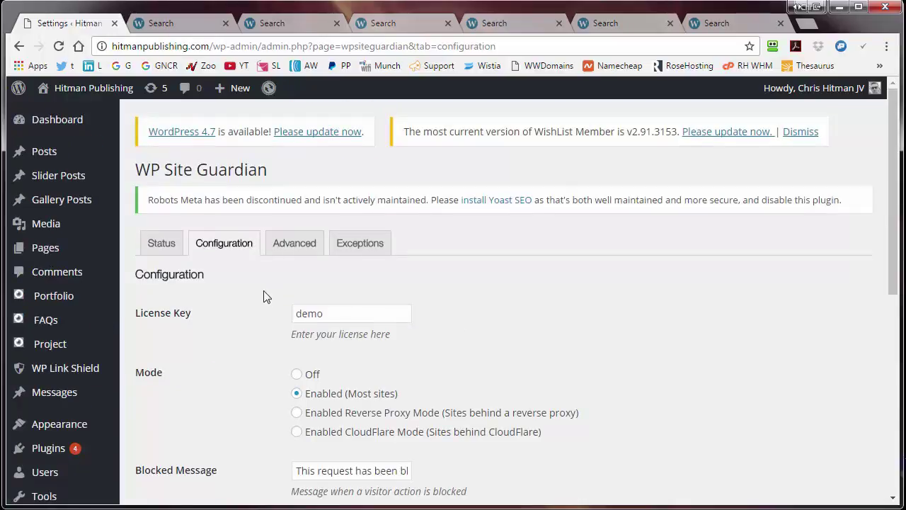
# - Show the WP Site Guardian status page and examine the protection summary and attack history chart
pyautogui.click(160, 245)
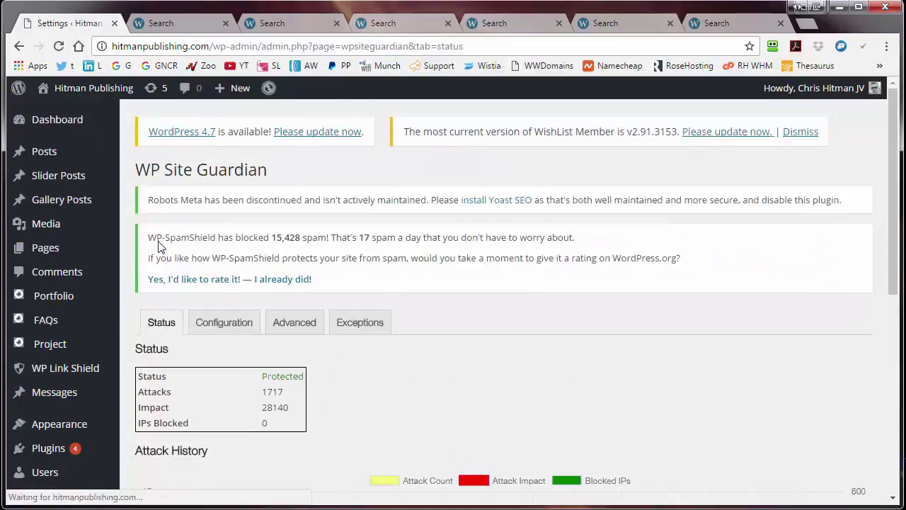
pyautogui.scroll(-2, 580, 275)
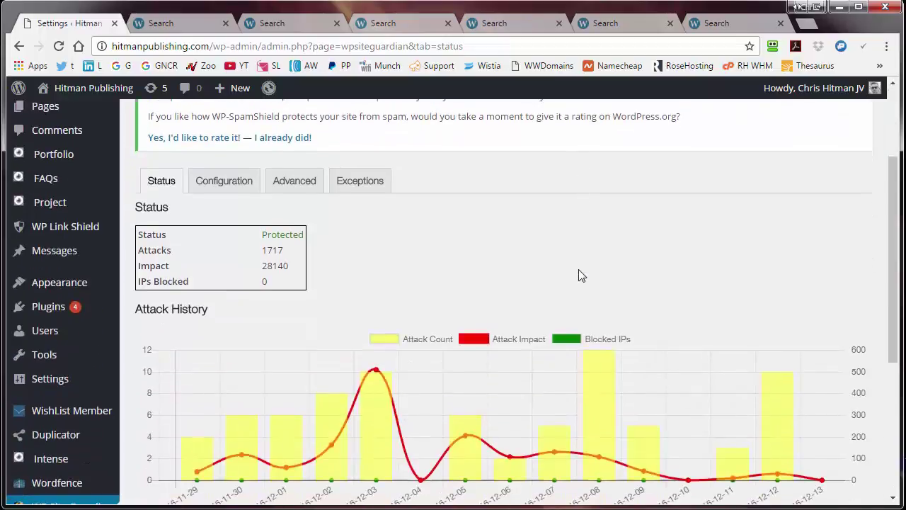
pyautogui.scroll(-1, 571, 262)
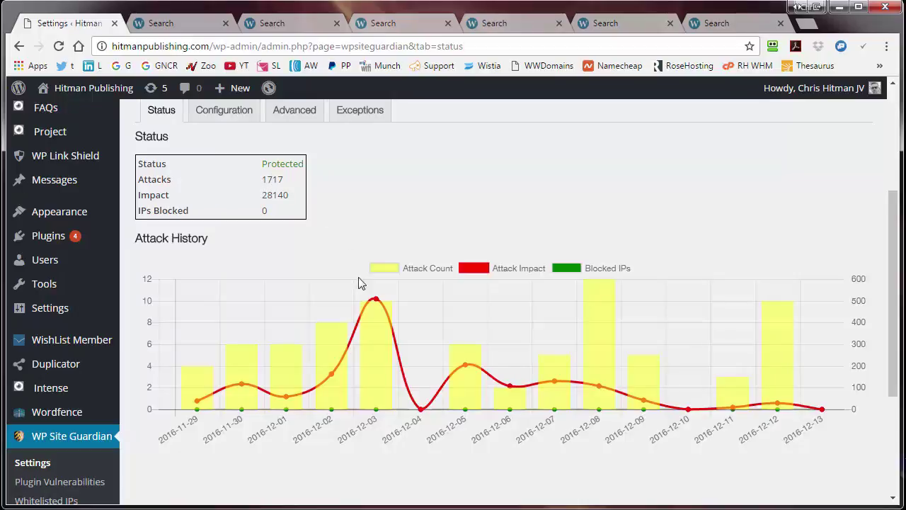
pyautogui.moveTo(374, 310)
pyautogui.scroll(-2, 457, 168)
pyautogui.scroll(2, 456, 167)
# - Open WP Site Guardian's Plugin Vulnerabilities page and look through the installed plugins for flagged ones
pyautogui.scroll(-2, 453, 170)
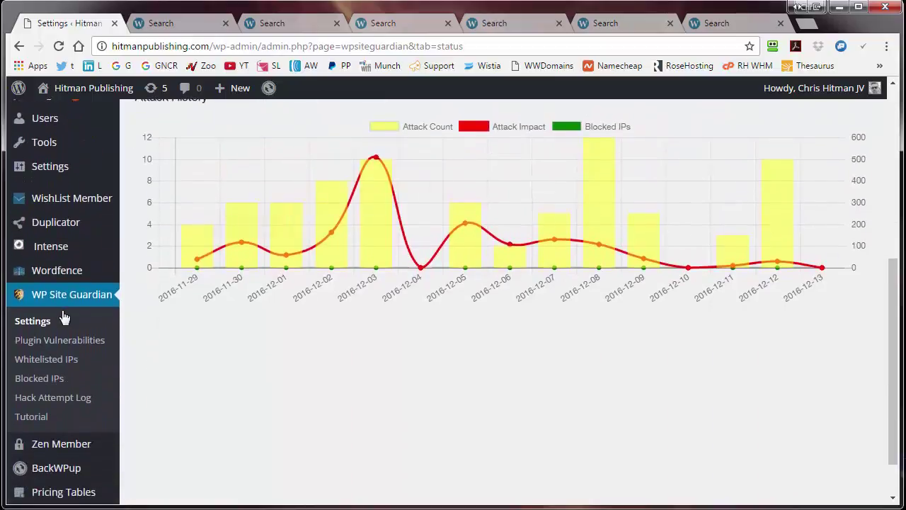
pyautogui.click(52, 337)
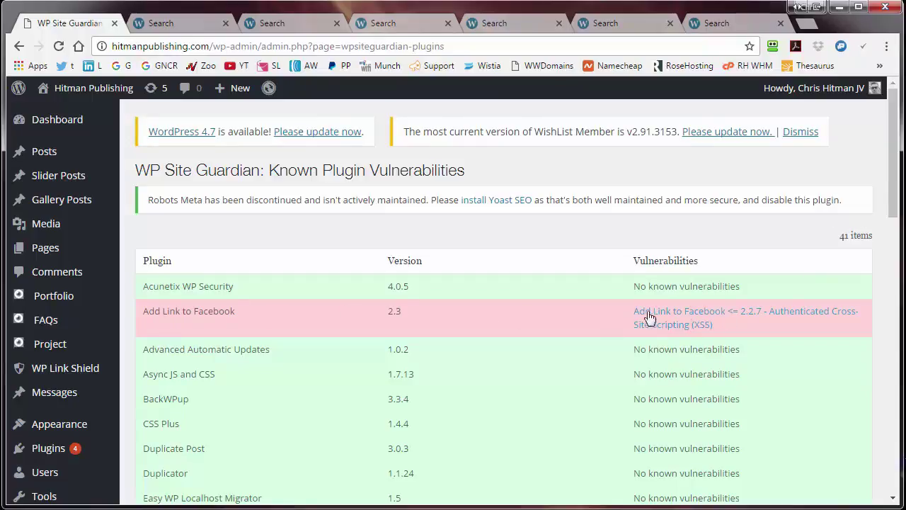
pyautogui.moveTo(896, 213); pyautogui.dragTo(895, 423)
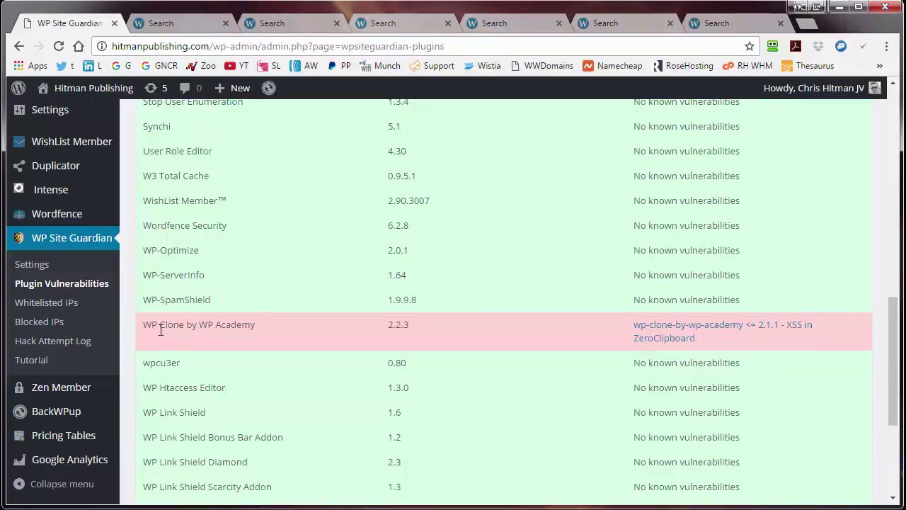
# - View WP Site Guardian's list of whitelisted IPs and its list of blocked IPs
pyautogui.click(59, 302)
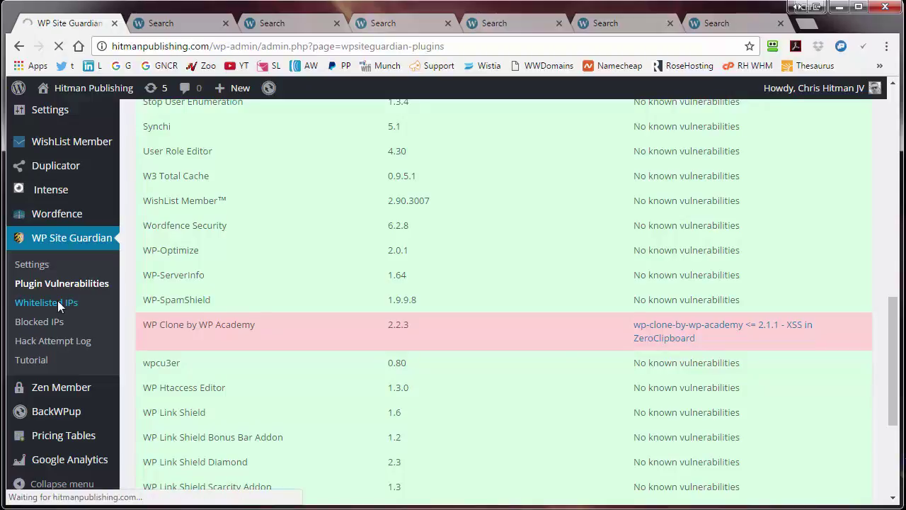
pyautogui.scroll(-1, 423, 293)
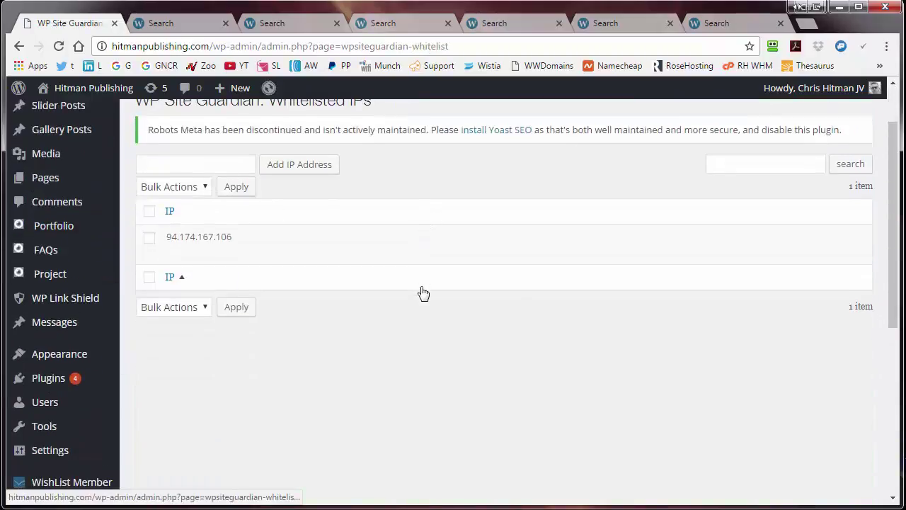
pyautogui.scroll(-1, 422, 292)
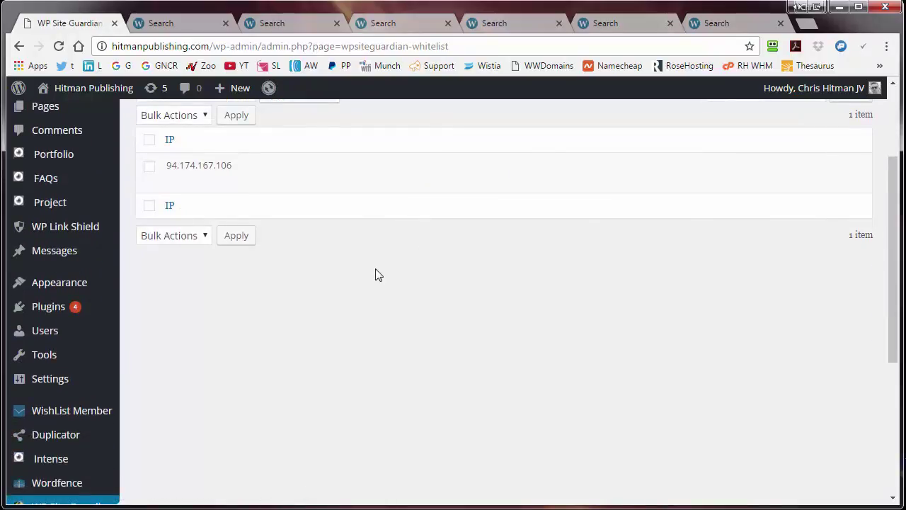
pyautogui.scroll(-3, 364, 274)
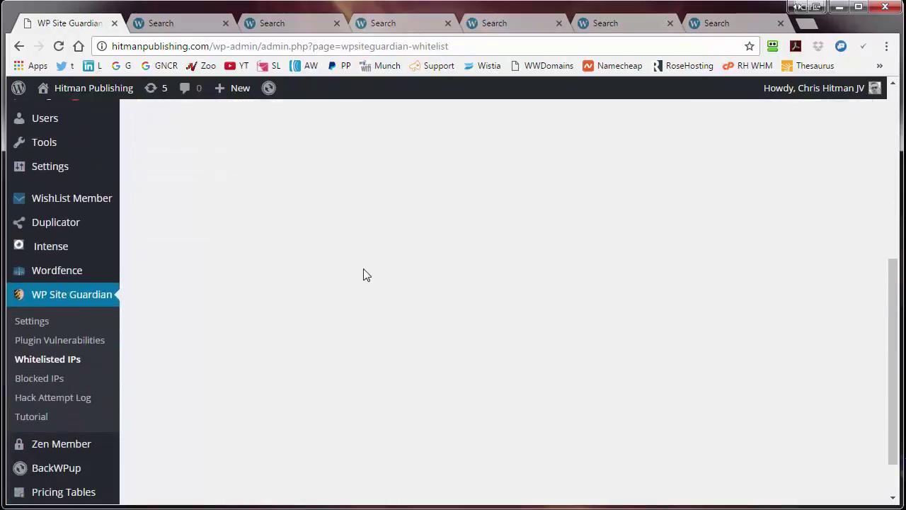
pyautogui.click(32, 378)
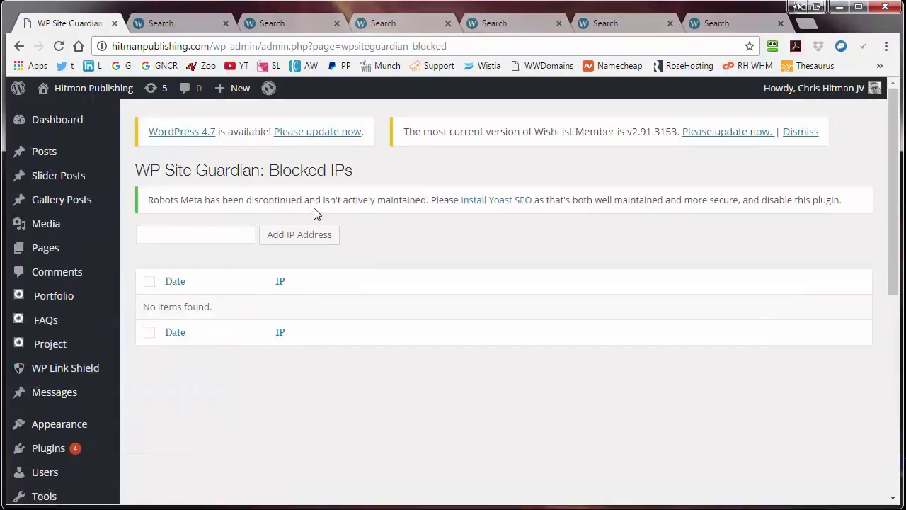
# - Open WP Site Guardian's Hack Attempt Log and look over the most recent threat entries
pyautogui.scroll(-2, 361, 218)
pyautogui.scroll(-2, 365, 216)
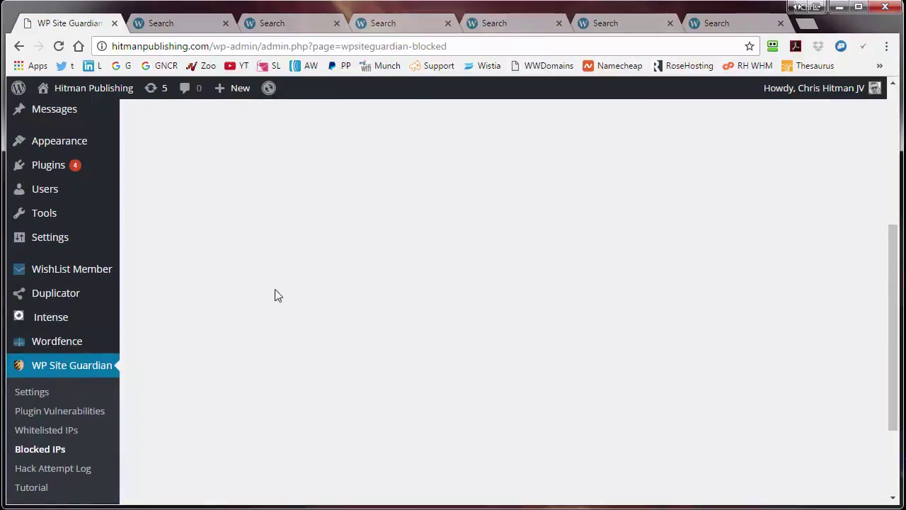
pyautogui.scroll(-1, 142, 422)
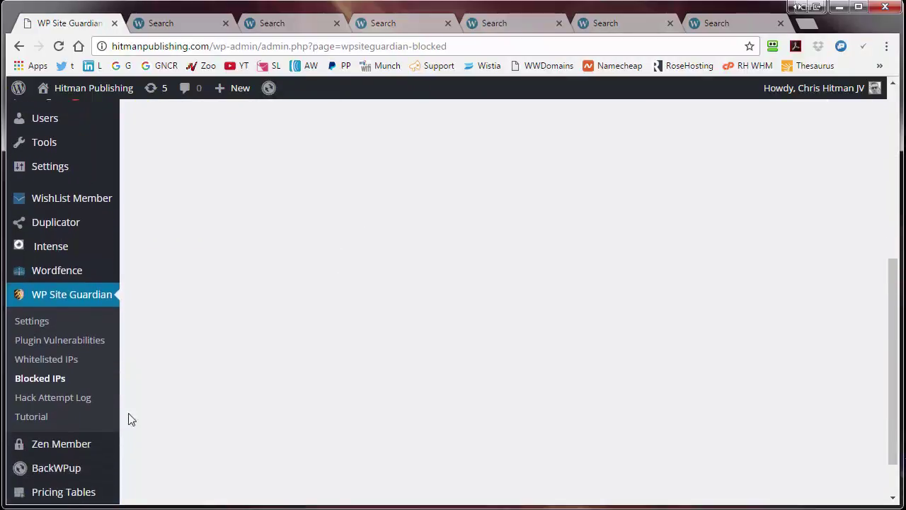
pyautogui.click(53, 398)
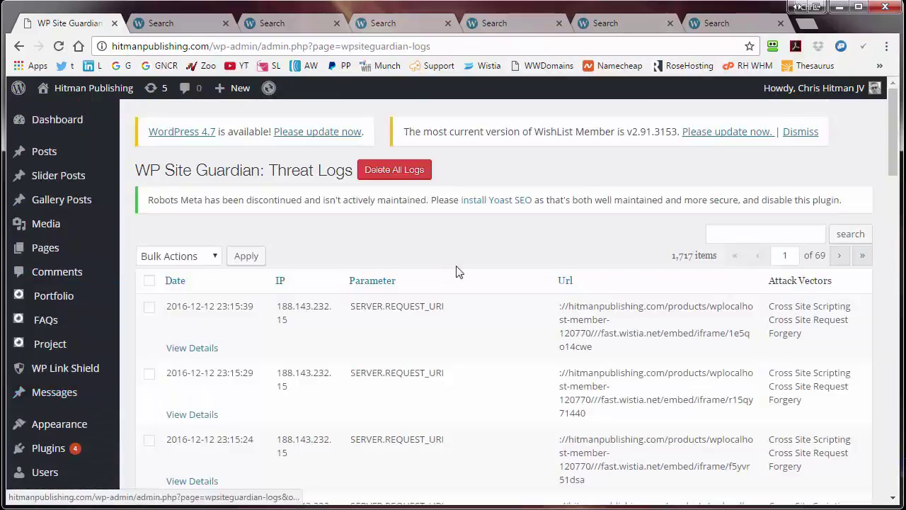
pyautogui.scroll(-1, 460, 248)
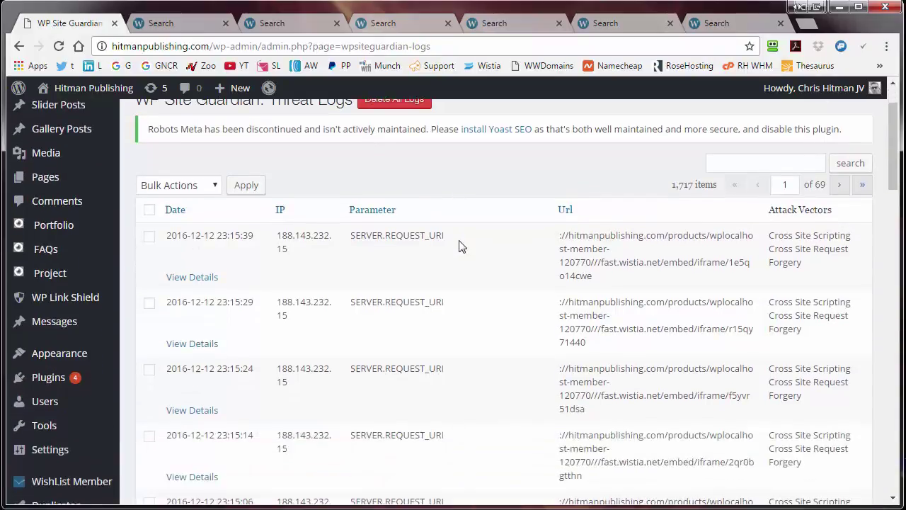
pyautogui.scroll(-1, 458, 245)
pyautogui.scroll(2, 459, 245)
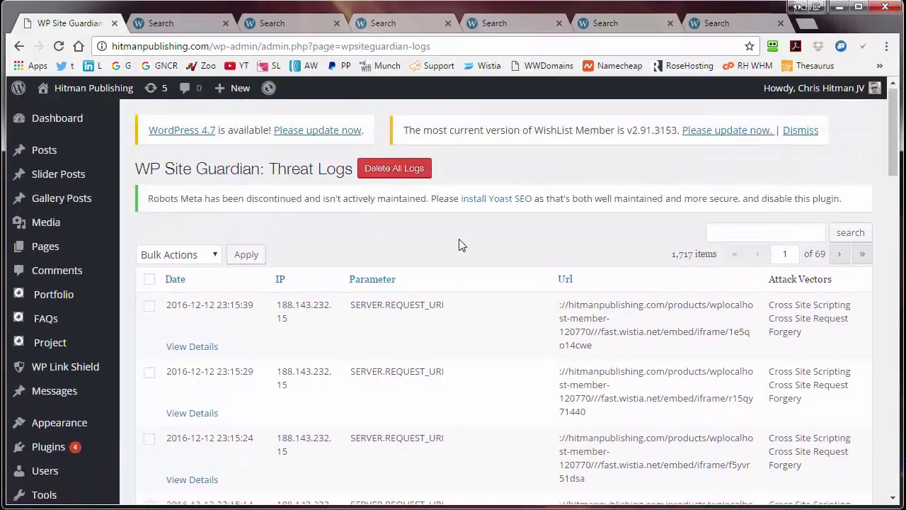
# - Examine the older threat log entries, including the wp-config.php requests, for their dates, IPs, URLs and attack vectors
pyautogui.scroll(-6, 459, 245)
pyautogui.scroll(-6, 459, 245)
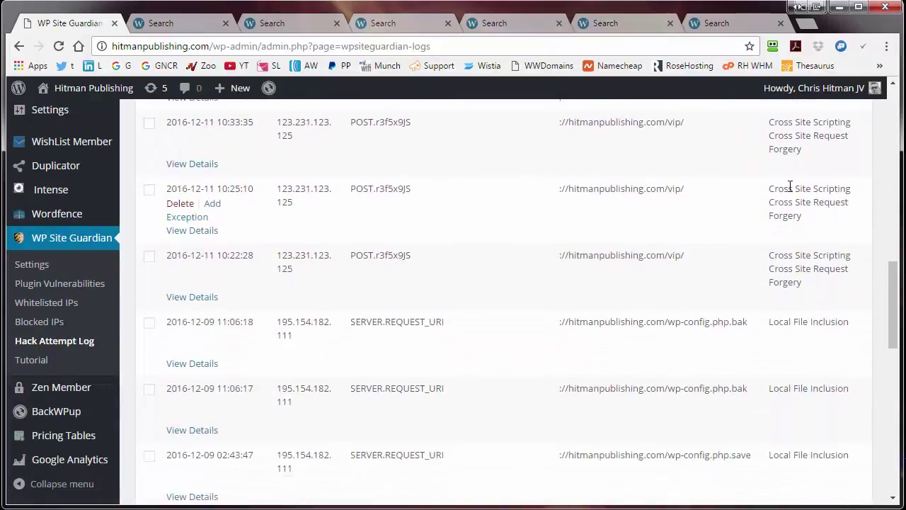
pyautogui.scroll(1, 786, 187)
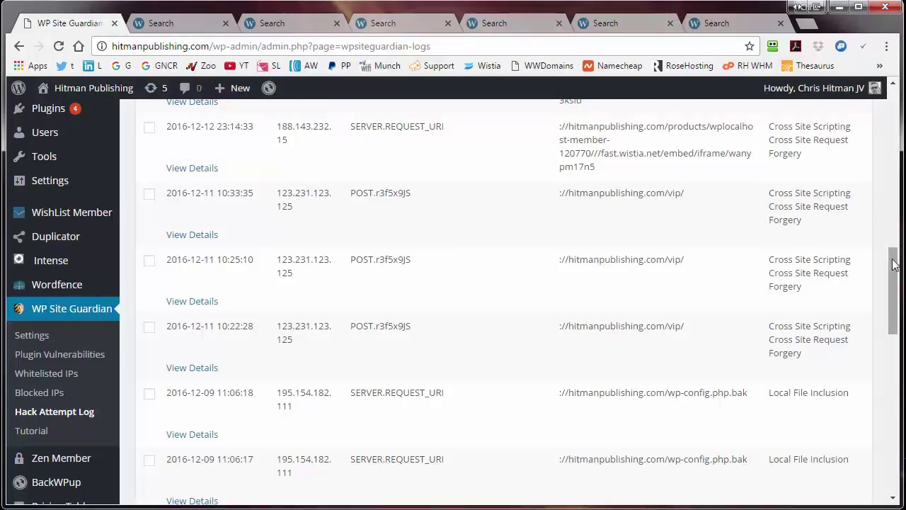
pyautogui.moveTo(893, 264); pyautogui.dragTo(897, 308)
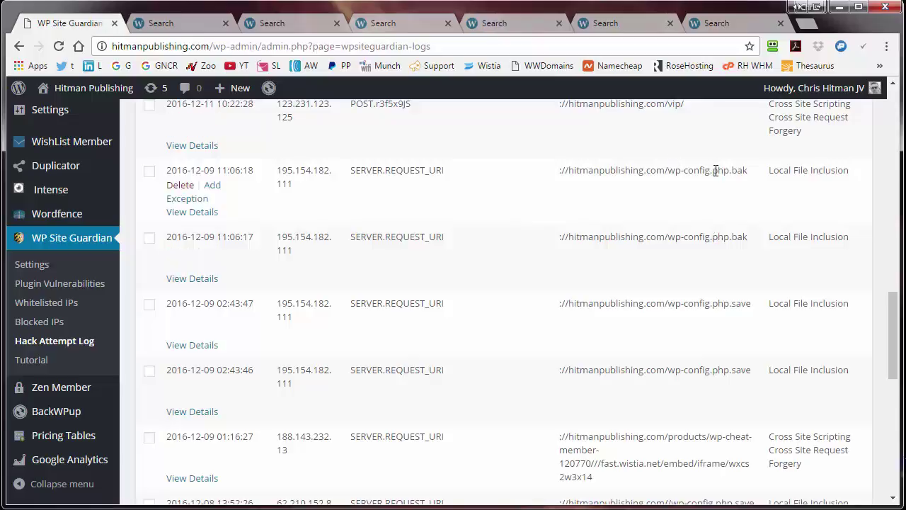
pyautogui.scroll(-1, 731, 172)
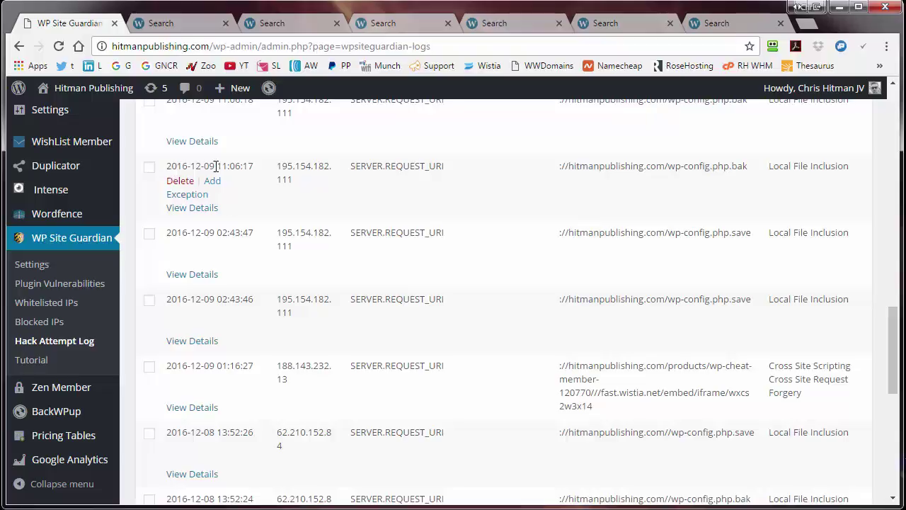
pyautogui.scroll(2, 216, 165)
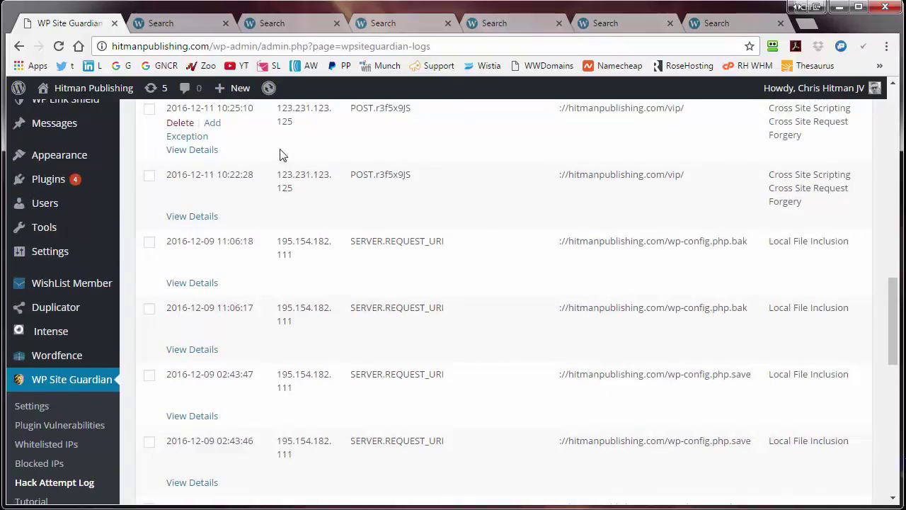
pyautogui.scroll(4, 186, 131)
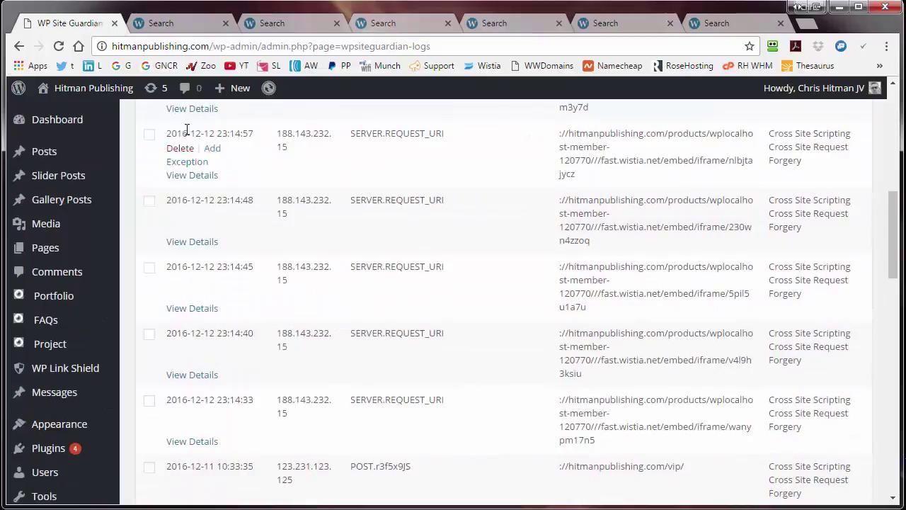
pyautogui.scroll(7, 186, 131)
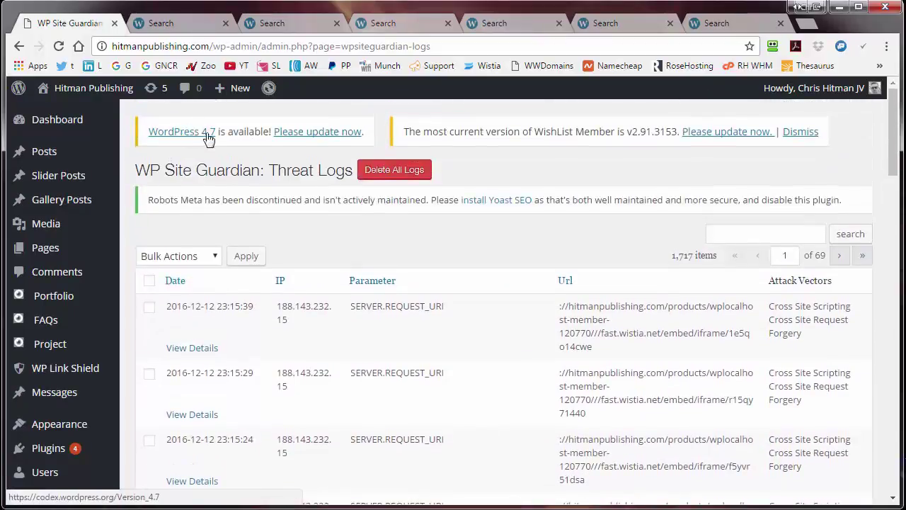
# - Open WP Site Guardian's advanced configuration and review the scanning, blacklist, admin checking, learning mode and threshold options
pyautogui.scroll(-4, 177, 326)
pyautogui.moveTo(88, 352)
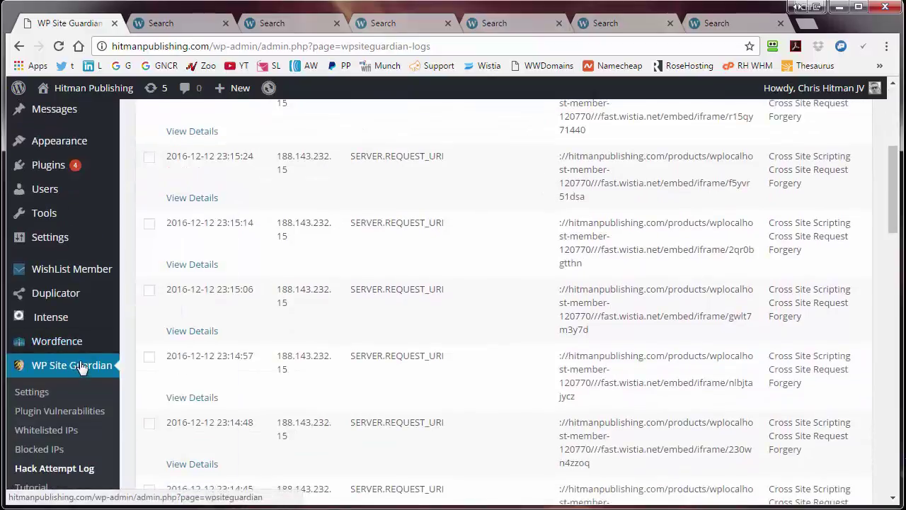
pyautogui.click(32, 394)
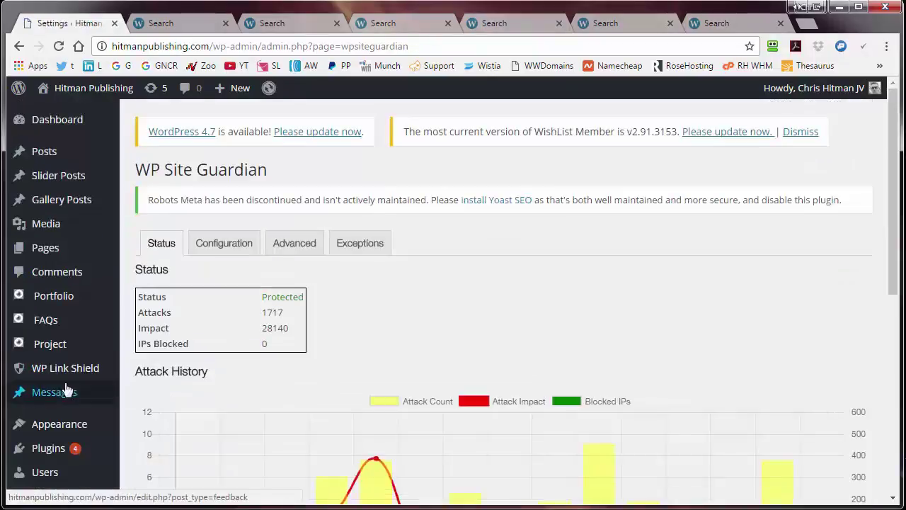
pyautogui.click(289, 245)
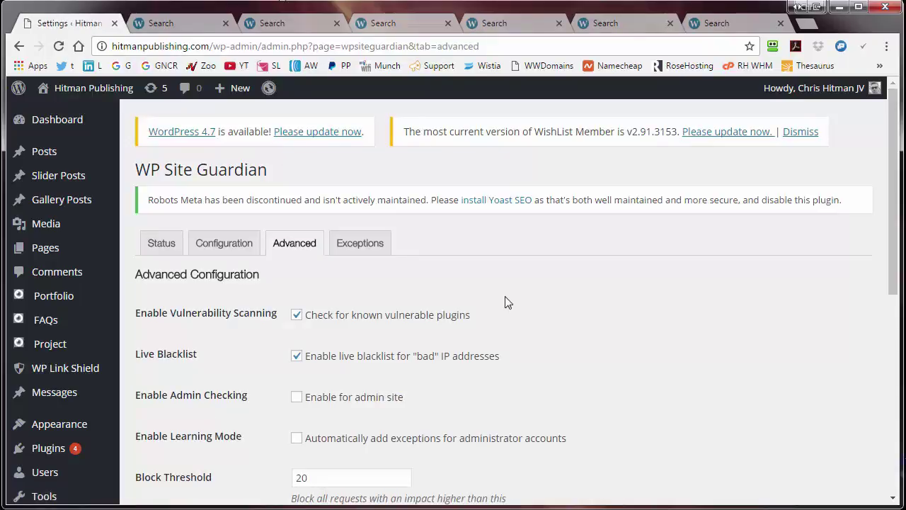
pyautogui.scroll(-1, 515, 285)
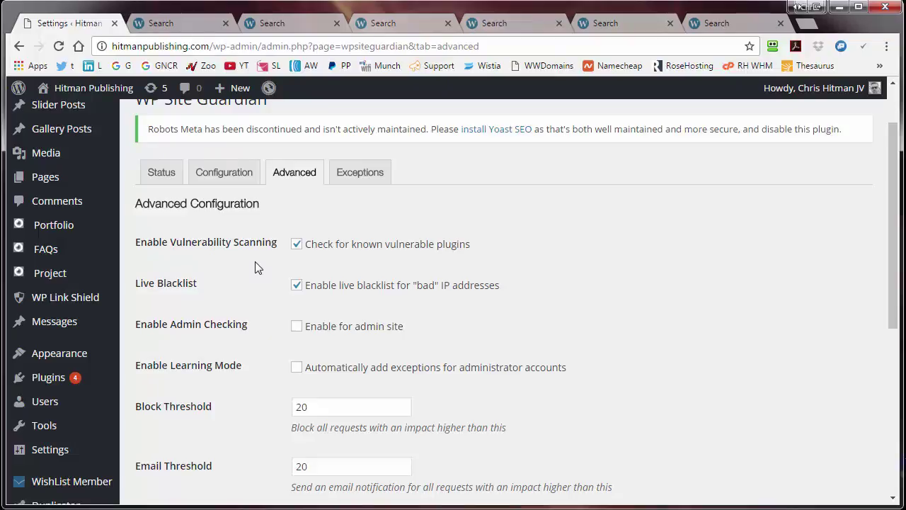
pyautogui.scroll(-1, 259, 241)
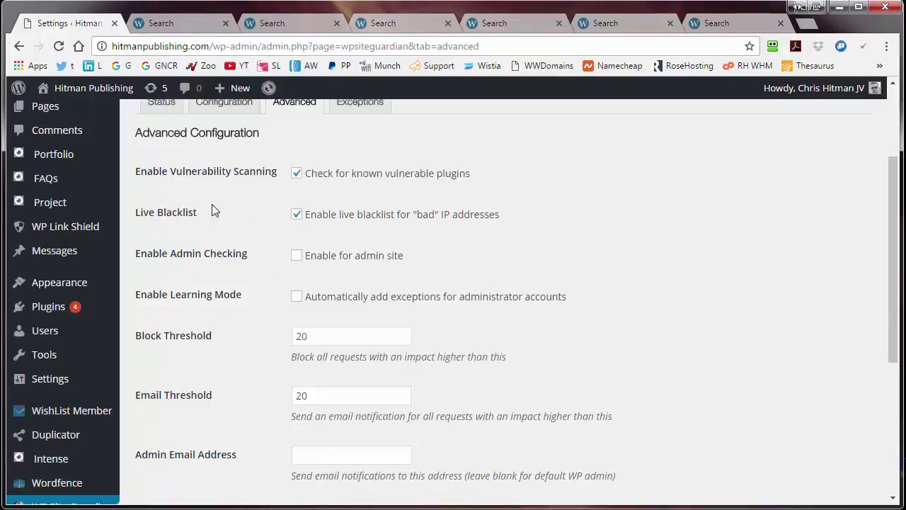